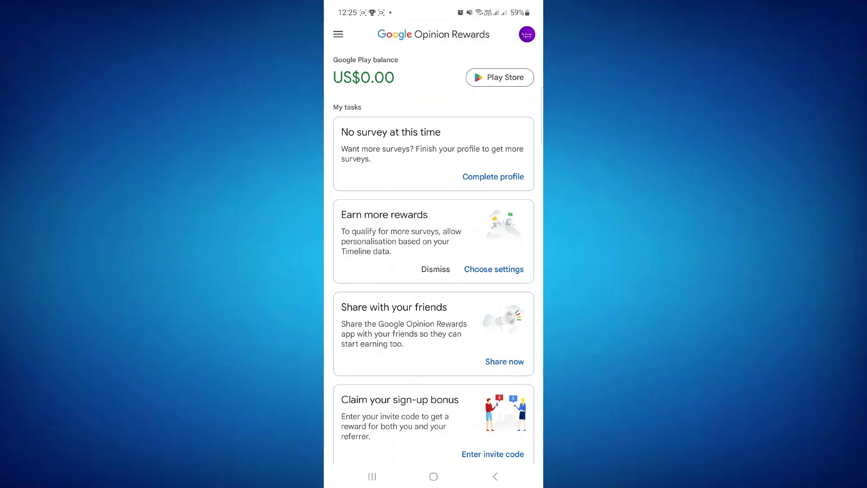
Open Manage your Google Account from the profile avatar and search its settings for 'locat'.
click(339, 34)
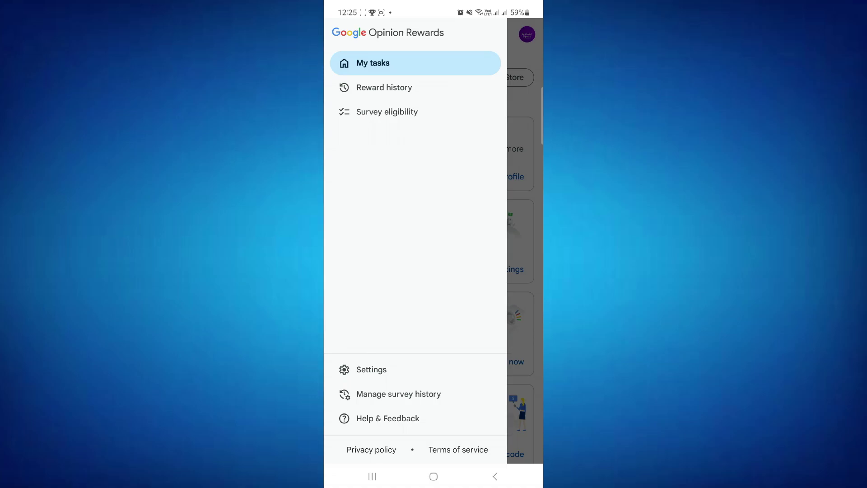
click(529, 238)
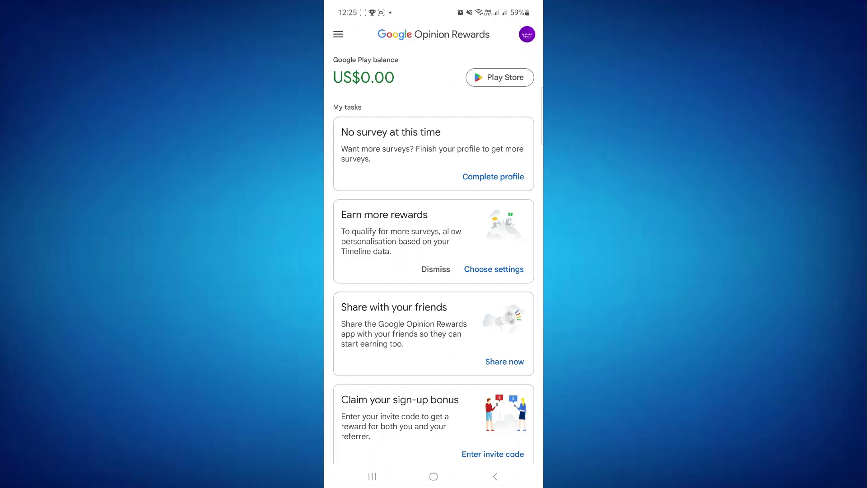
click(527, 33)
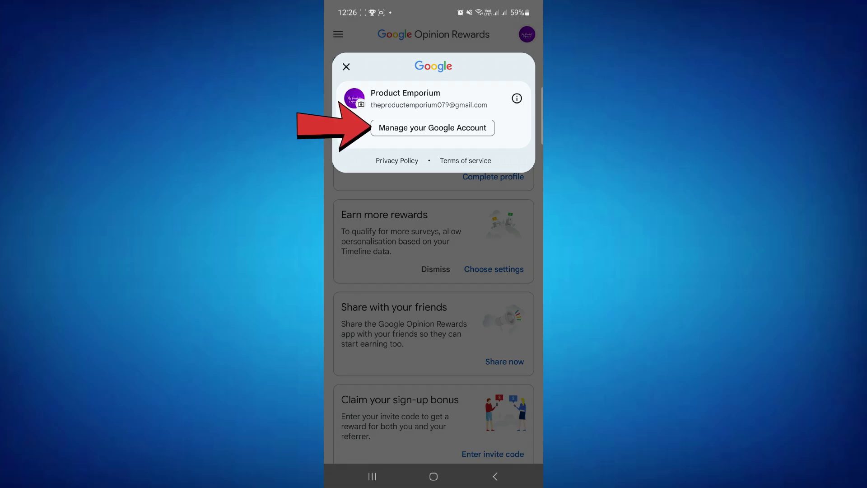
click(433, 127)
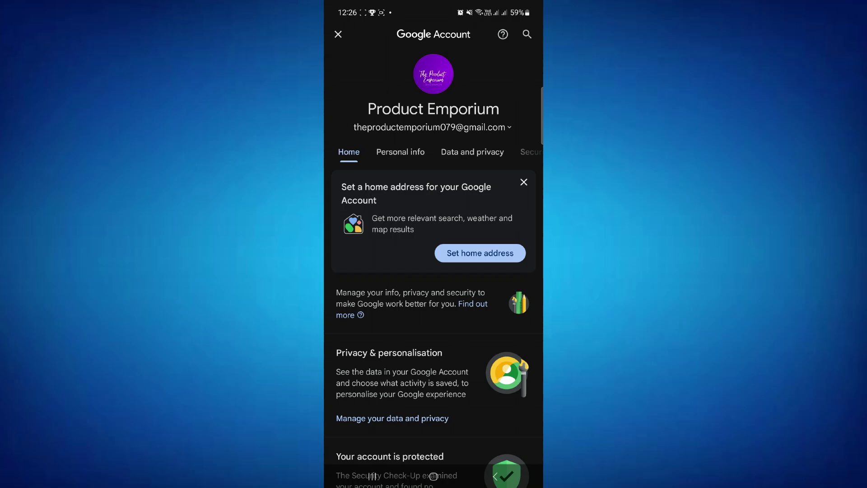
click(526, 34)
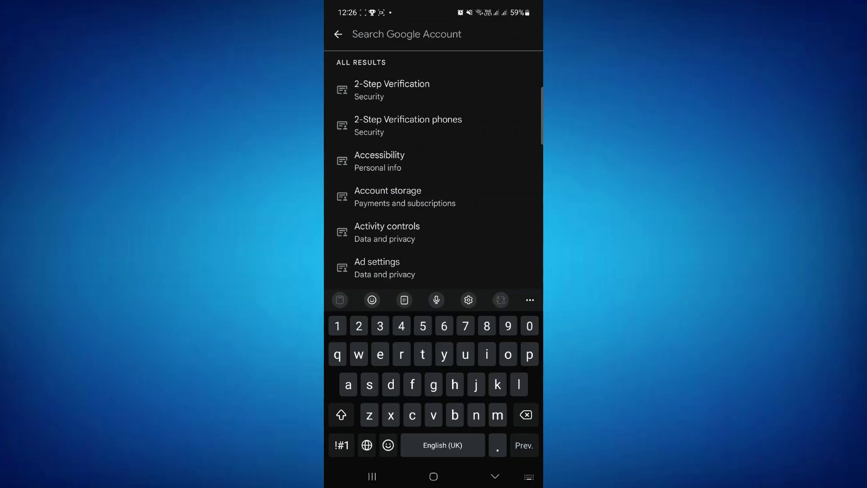
text(l)
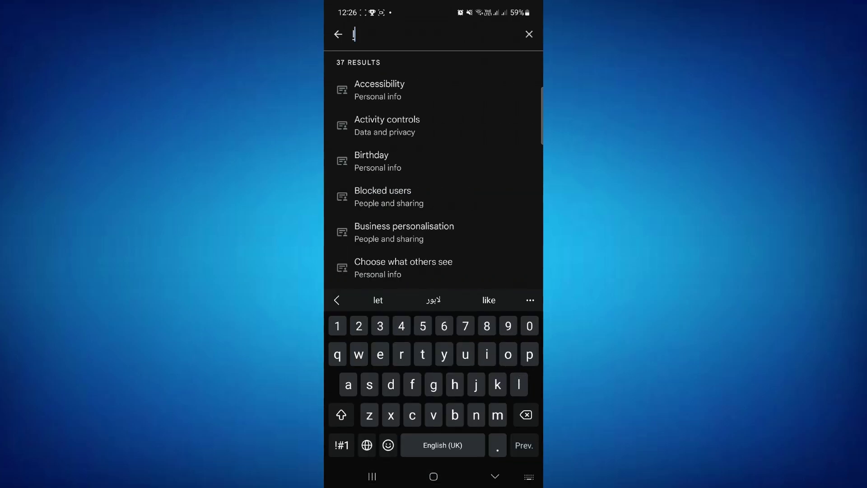
text(oc)
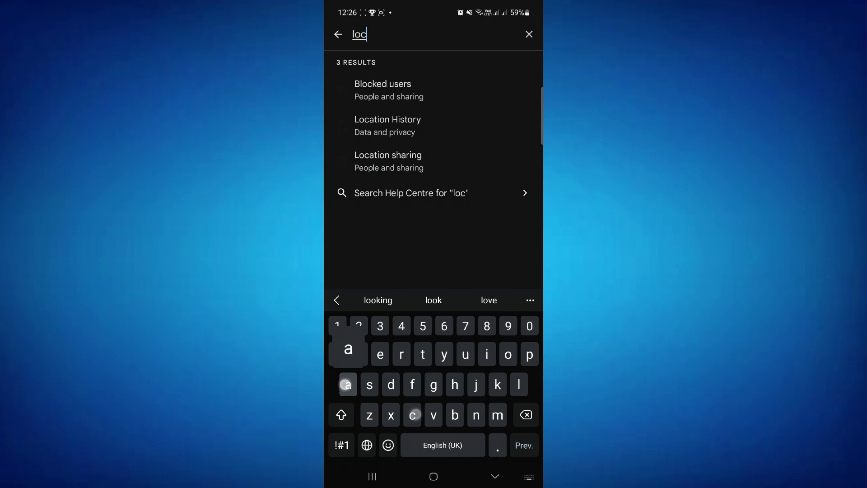
text(at)
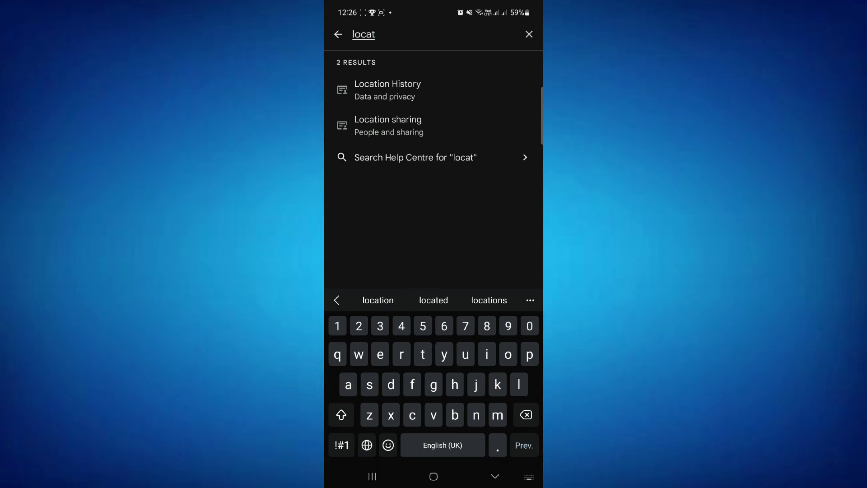
Turn Timeline off from Location History, keeping past activity, and dismiss the notice.
click(388, 89)
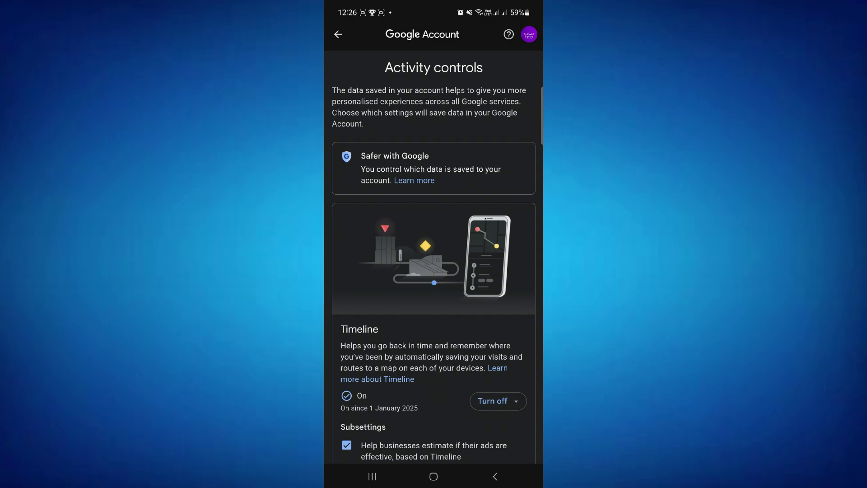
scroll(393, 324, down, 3)
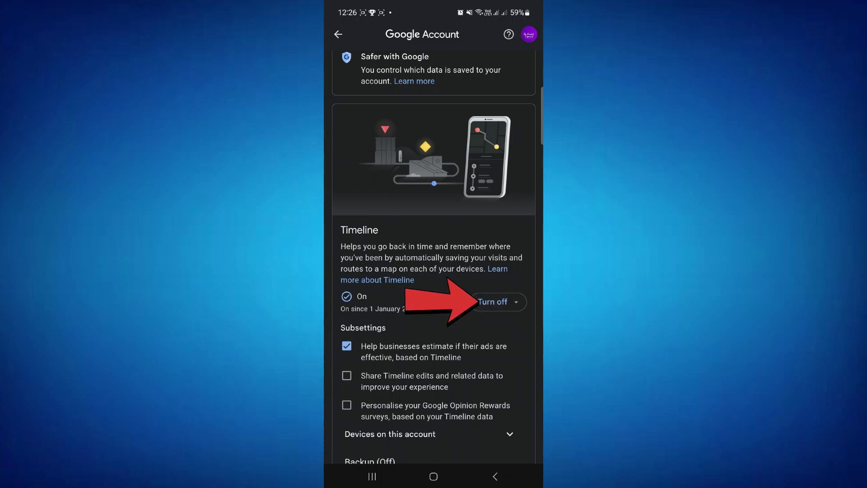
click(511, 295)
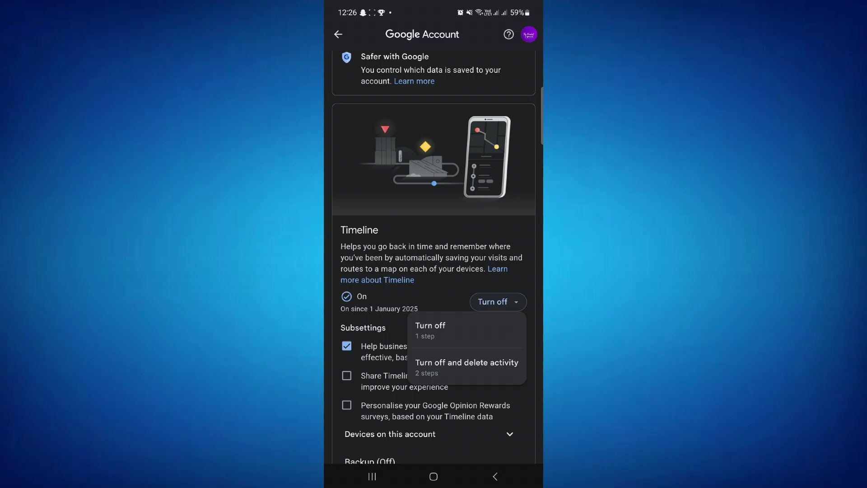
click(447, 329)
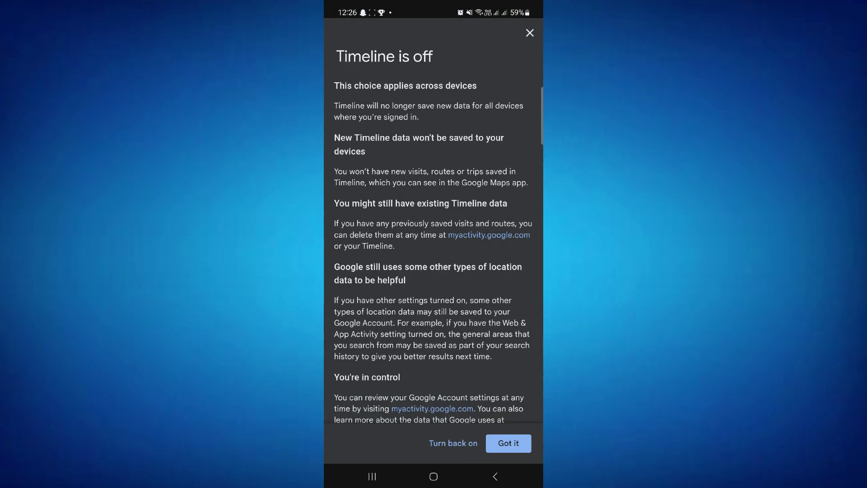
scroll(434, 237, down, 1)
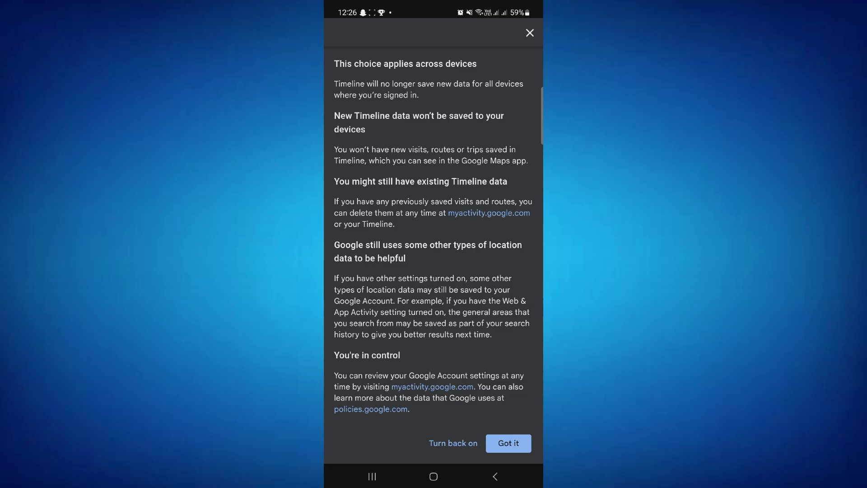
click(509, 442)
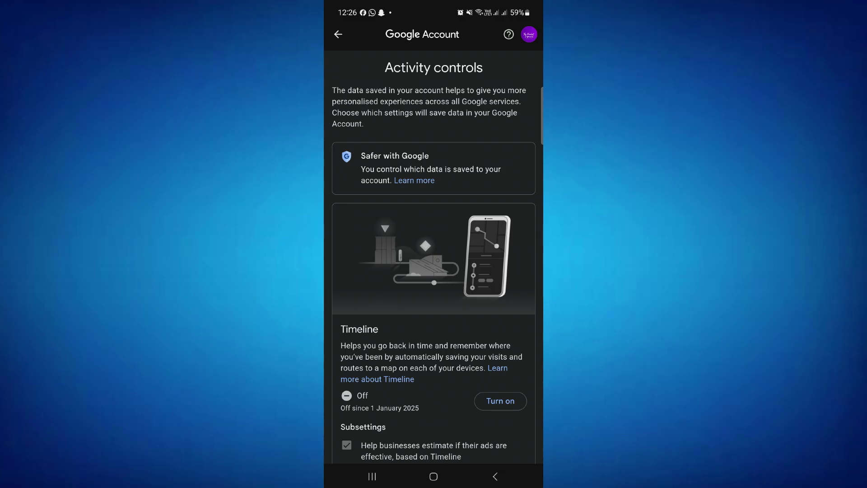
Switch Timeline back on, acknowledge the confirmation, and head back from Activity controls.
click(500, 401)
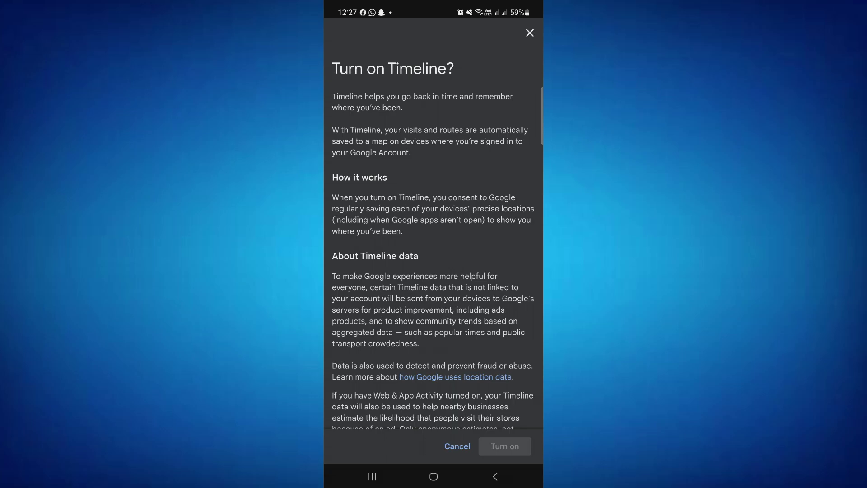
scroll(434, 237, down, 3)
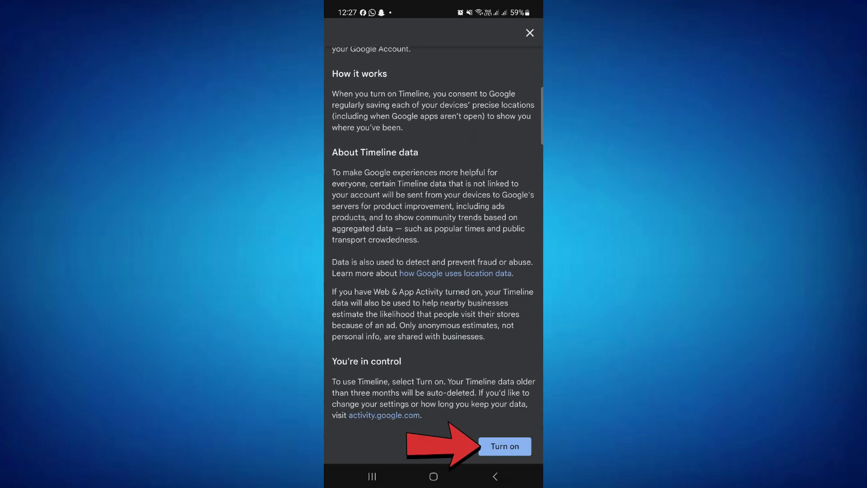
click(505, 446)
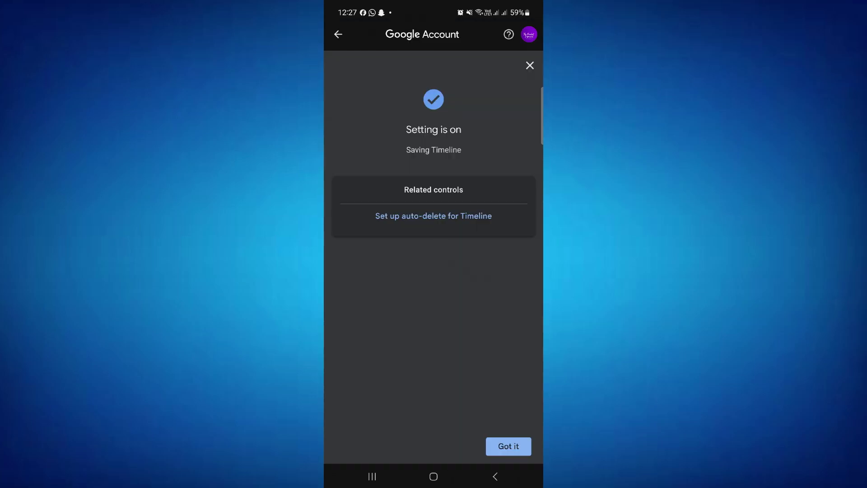
click(505, 445)
scroll(477, 301, down, 2)
scroll(477, 301, up, 2)
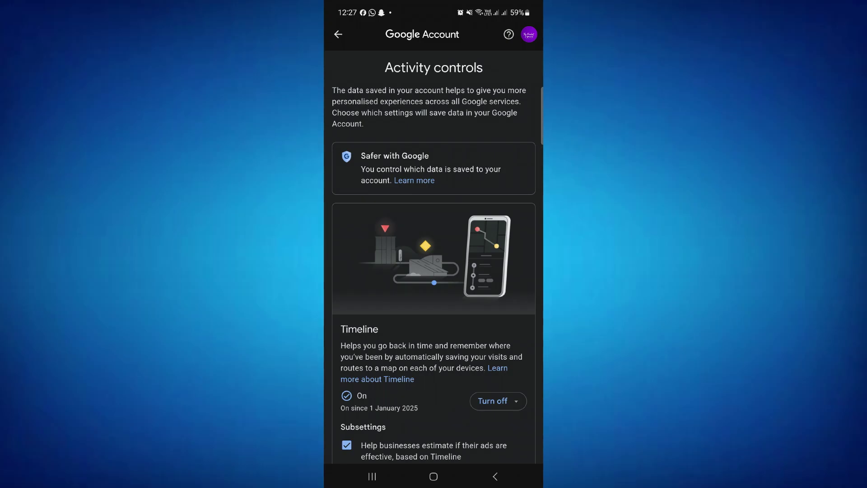
click(496, 476)
Back out of Google Account to the Opinion Rewards home tasks screen.
click(496, 476)
click(495, 477)
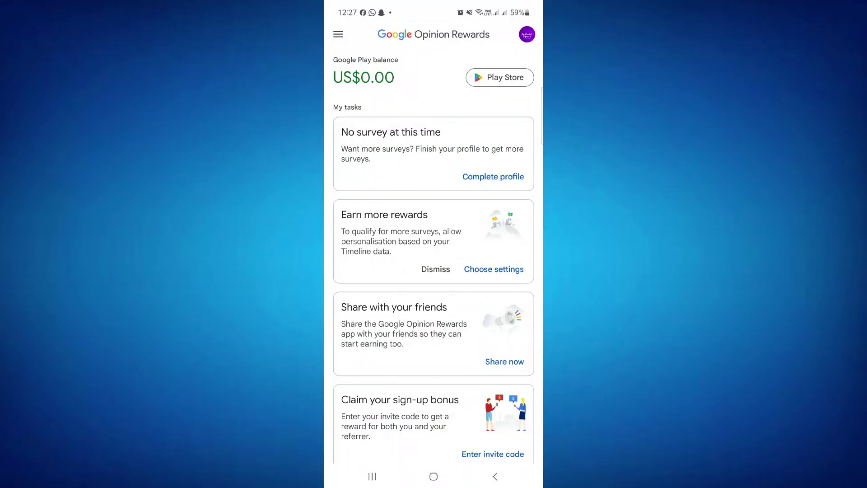